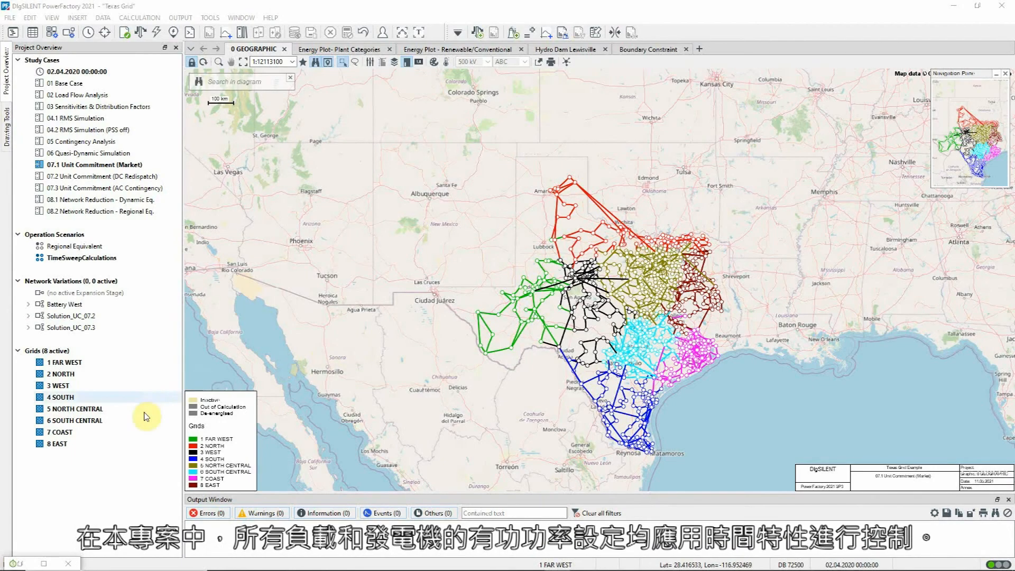
- Inspect sym_4161_1's load flow active power and its Gas time characteristic
{"action": "left_click", "coordinate": [17, 563]}
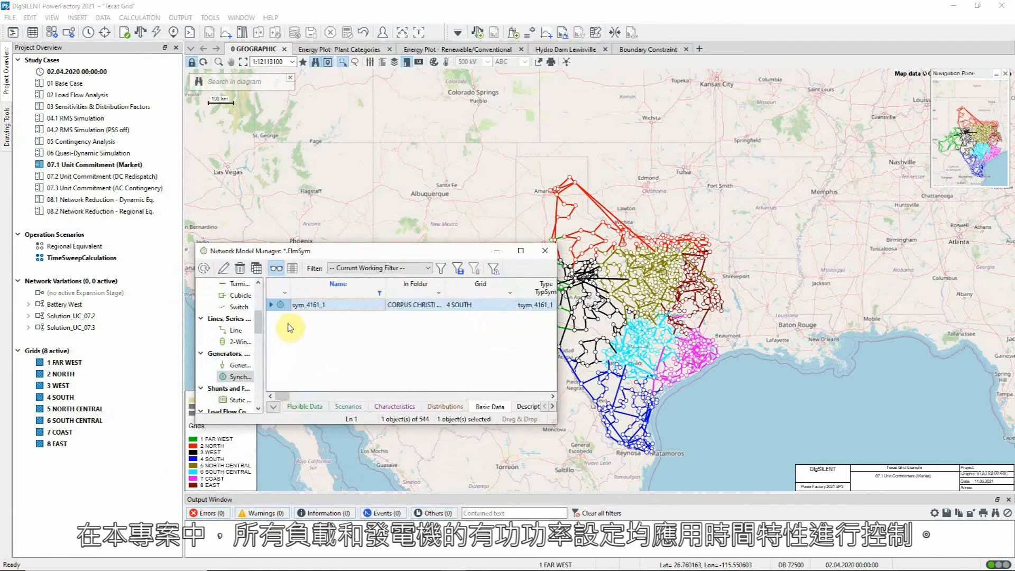
{"action": "double_click", "coordinate": [283, 305]}
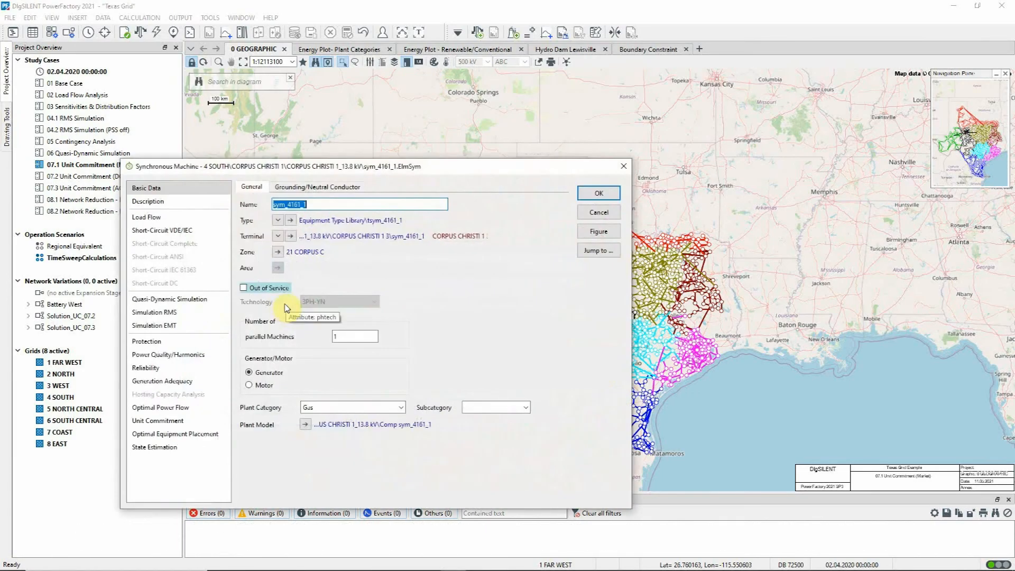
{"action": "left_click", "coordinate": [209, 218]}
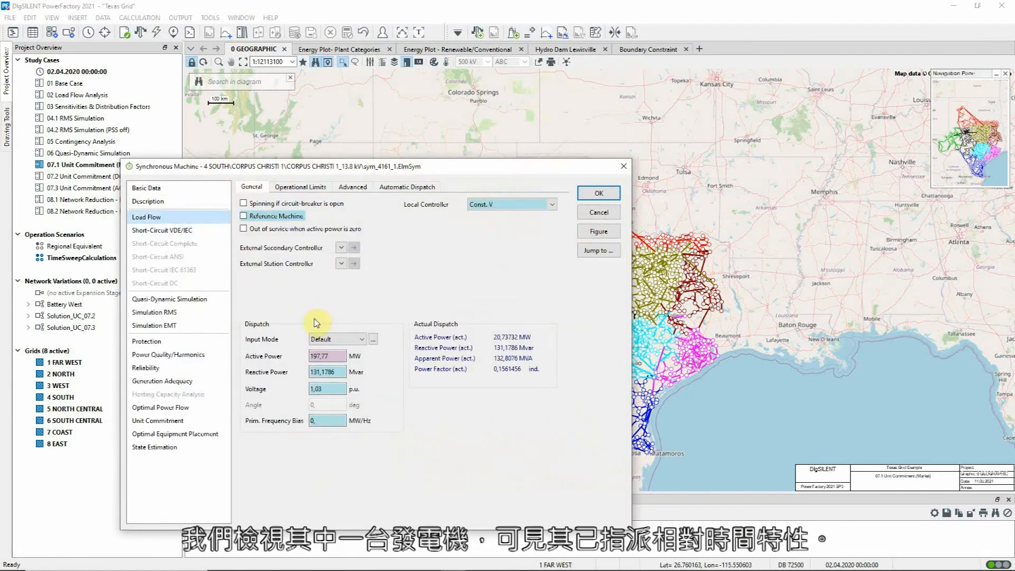
{"action": "right_click", "coordinate": [331, 356]}
{"action": "left_click", "coordinate": [354, 386]}
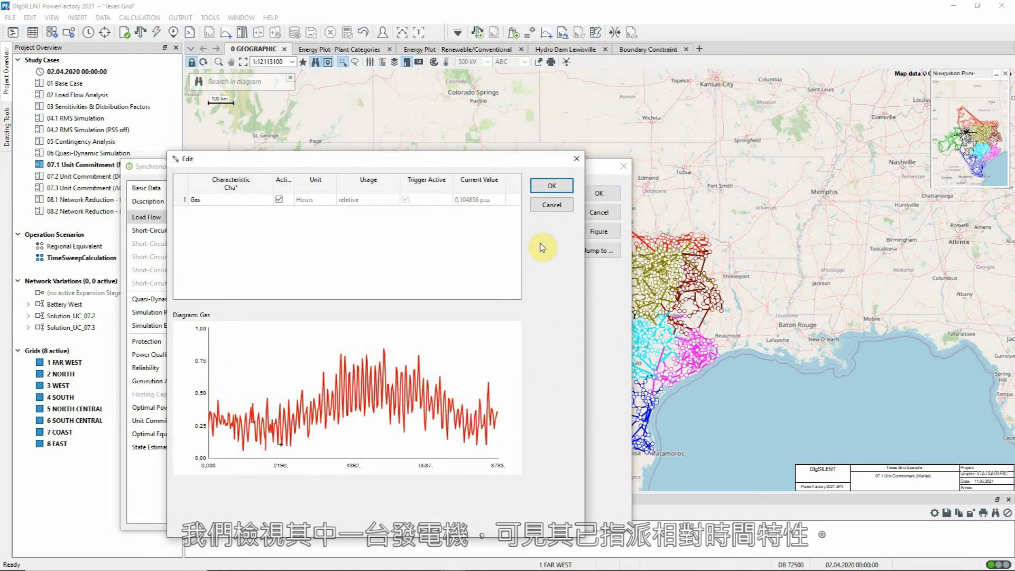
{"action": "left_click", "coordinate": [552, 205]}
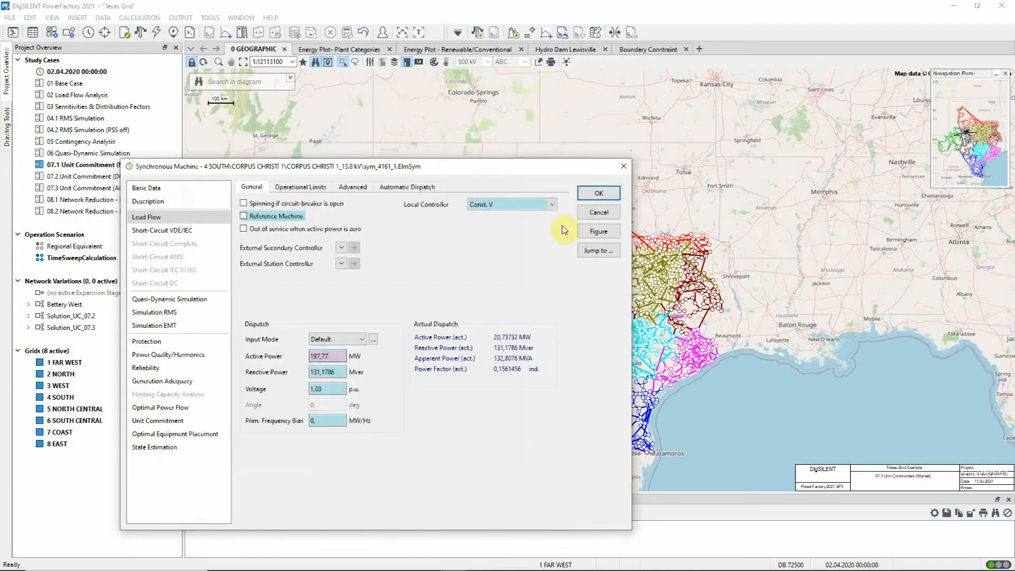
- Check sym_4161_1's unit commitment cost curve and 3 USD/MWh redispatch costs, then close the dialog
{"action": "left_click", "coordinate": [191, 421]}
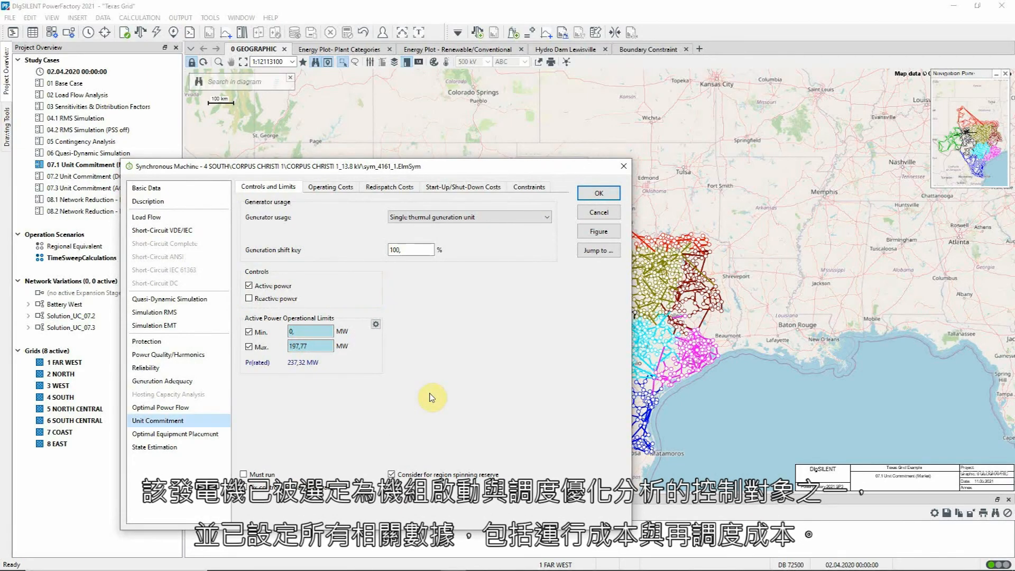
{"action": "left_click", "coordinate": [348, 191]}
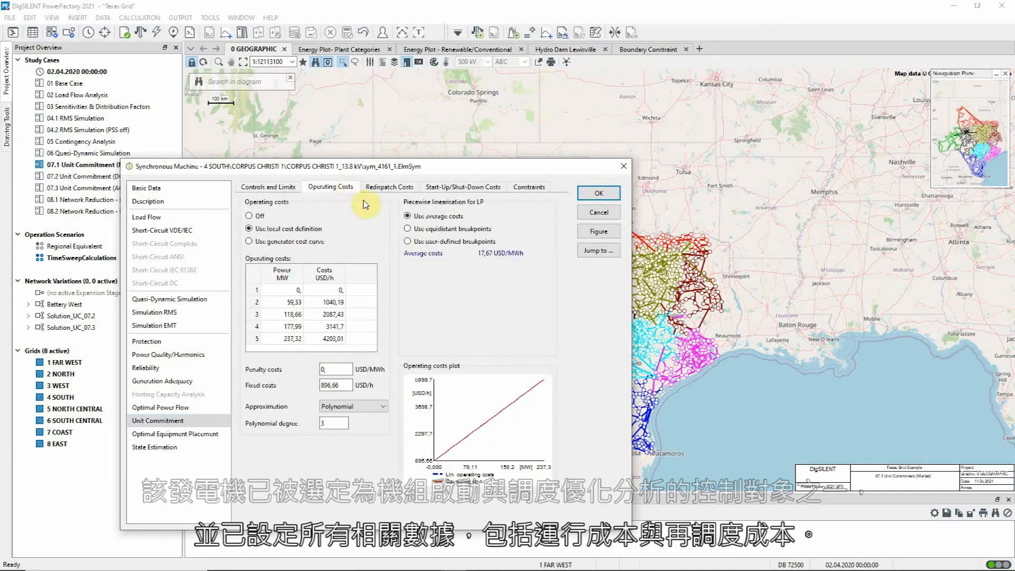
{"action": "left_click", "coordinate": [382, 198]}
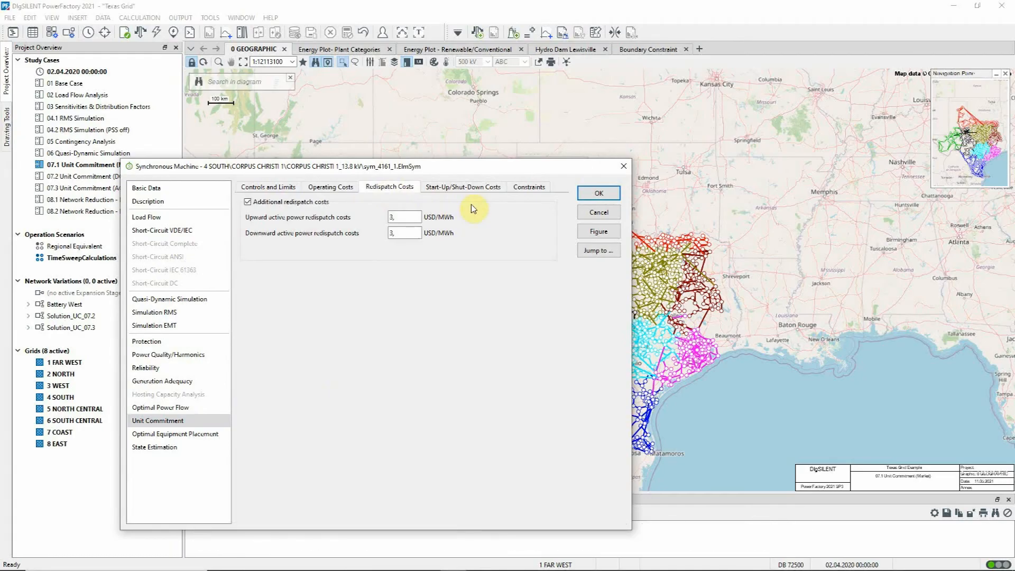
{"action": "left_click", "coordinate": [599, 212]}
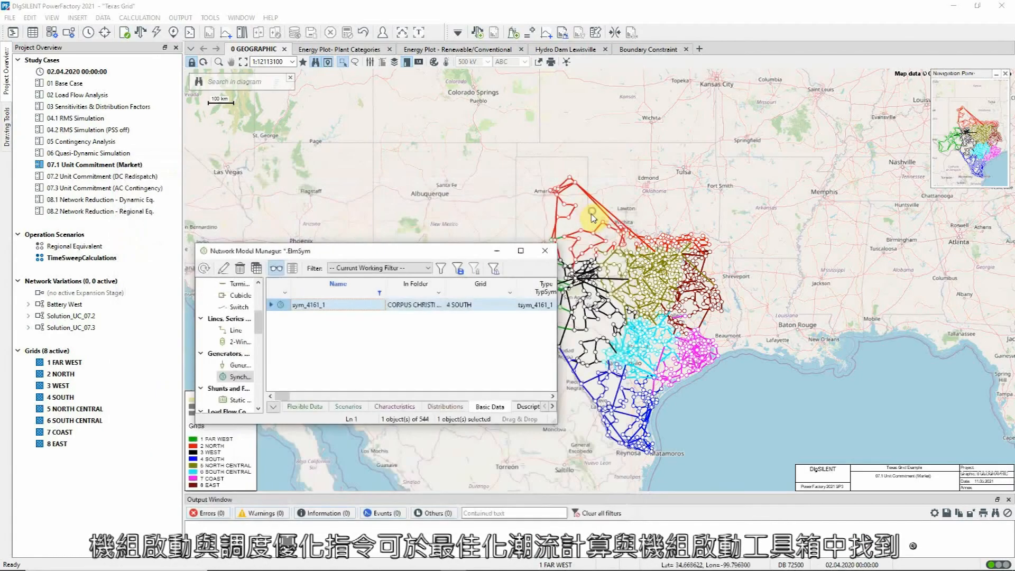
- Open the Unit Commitment / Dispatch Optimisation dialog (DC Load Flow, complete day) on its Objective Function page
{"action": "left_click", "coordinate": [499, 252]}
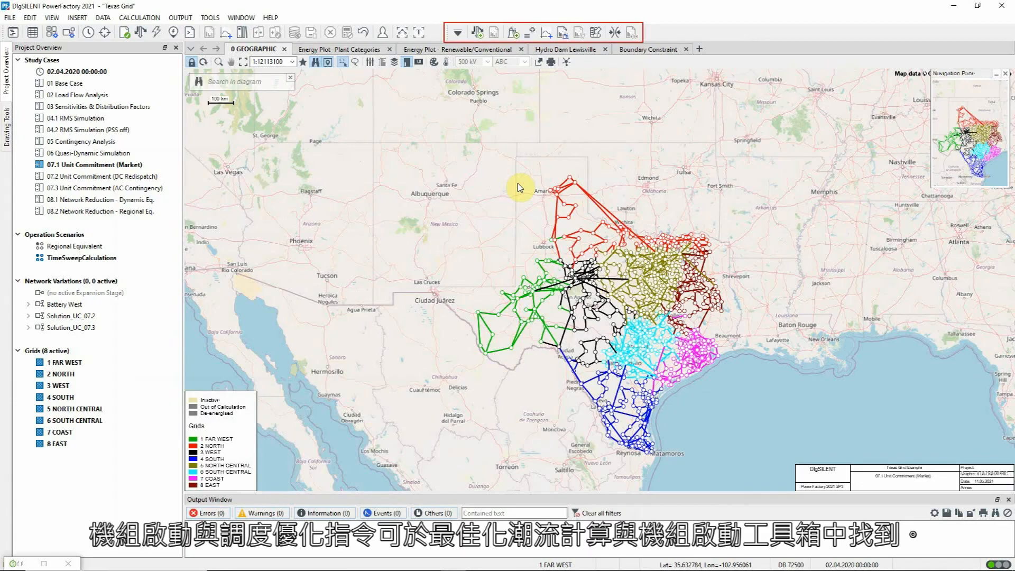
{"action": "left_click", "coordinate": [512, 34]}
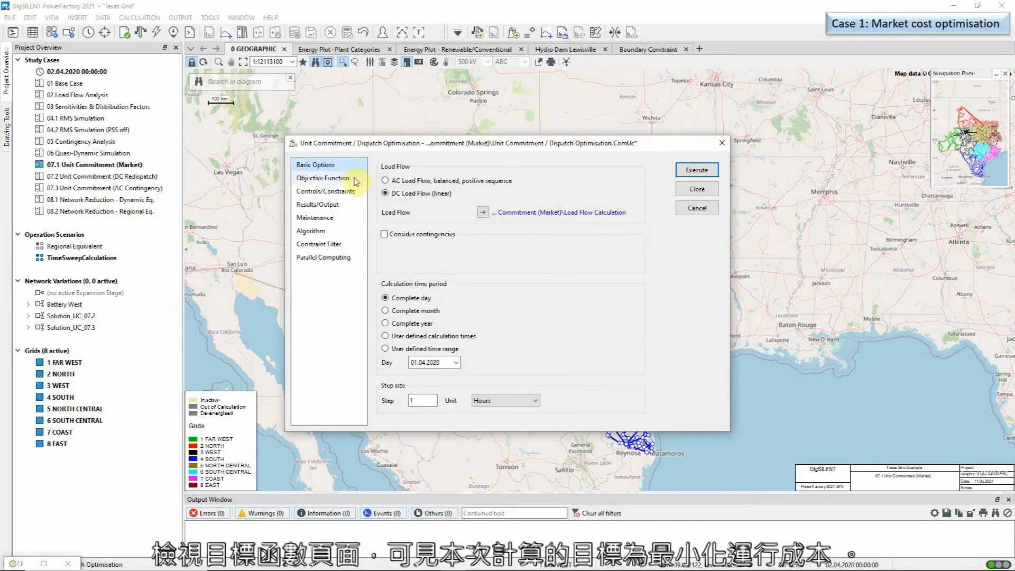
{"action": "left_click", "coordinate": [323, 178]}
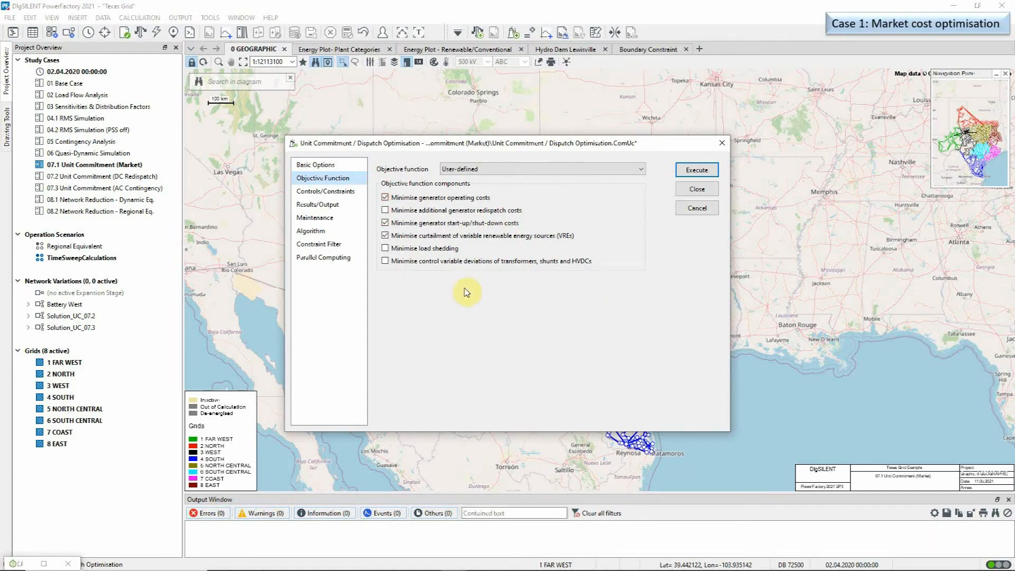
- Show the Controls/Constraints page: boundary flow on, branch flow off, South Central limited to ±1030 MW
{"action": "left_click", "coordinate": [348, 194]}
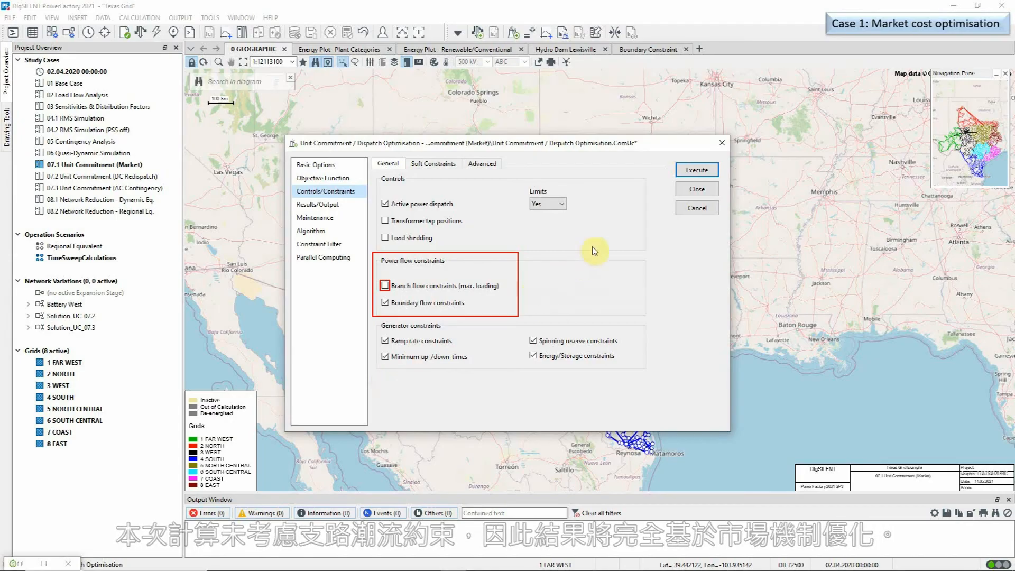
- Execute the market unit commitment optimisation and open the Unit Commitment Reports dialog
{"action": "left_click", "coordinate": [687, 170]}
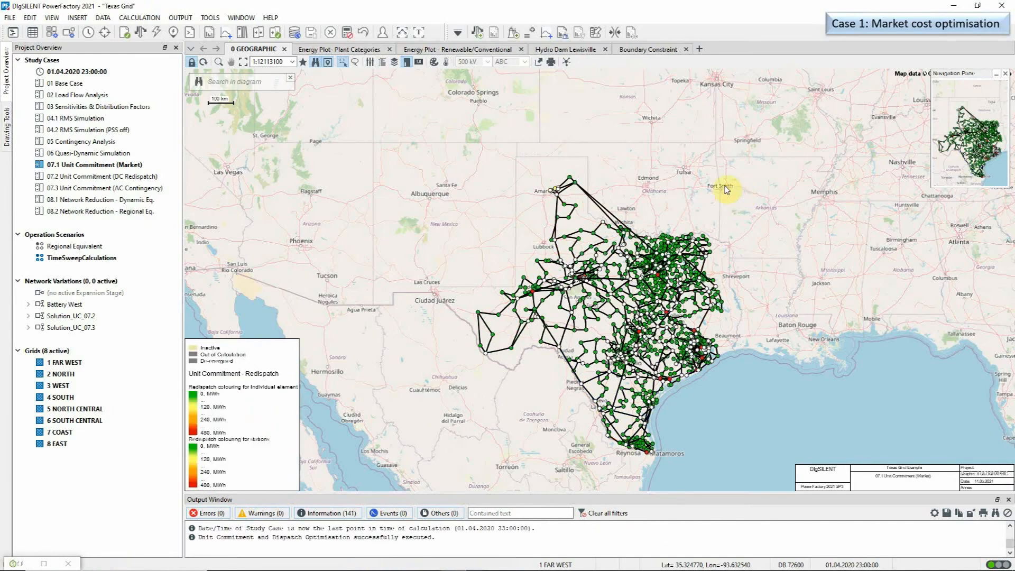
{"action": "left_click", "coordinate": [578, 33]}
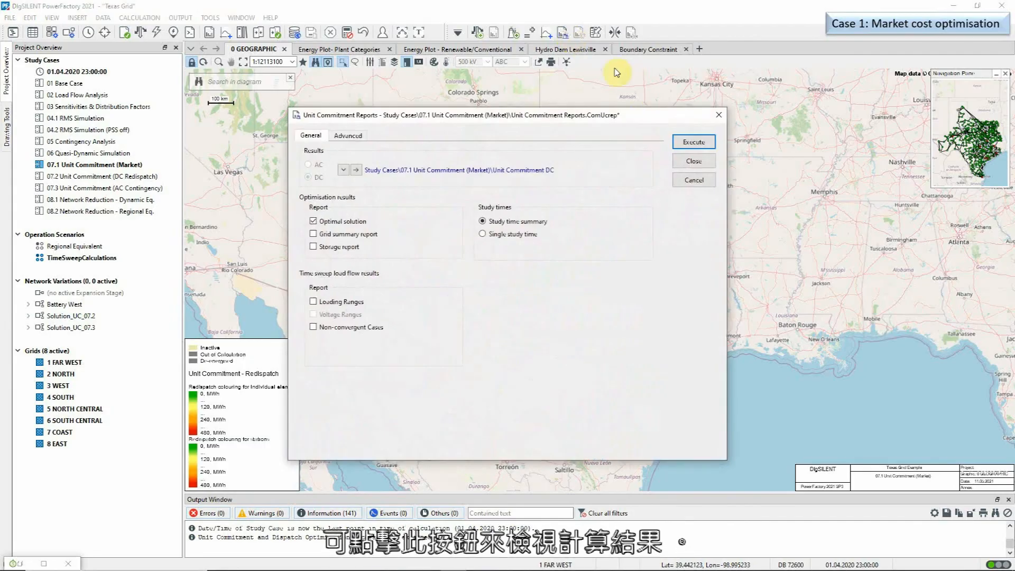
- Generate the Optimal Solution report for Summary study time and Thermal generation units, then close it
{"action": "left_click", "coordinate": [687, 141]}
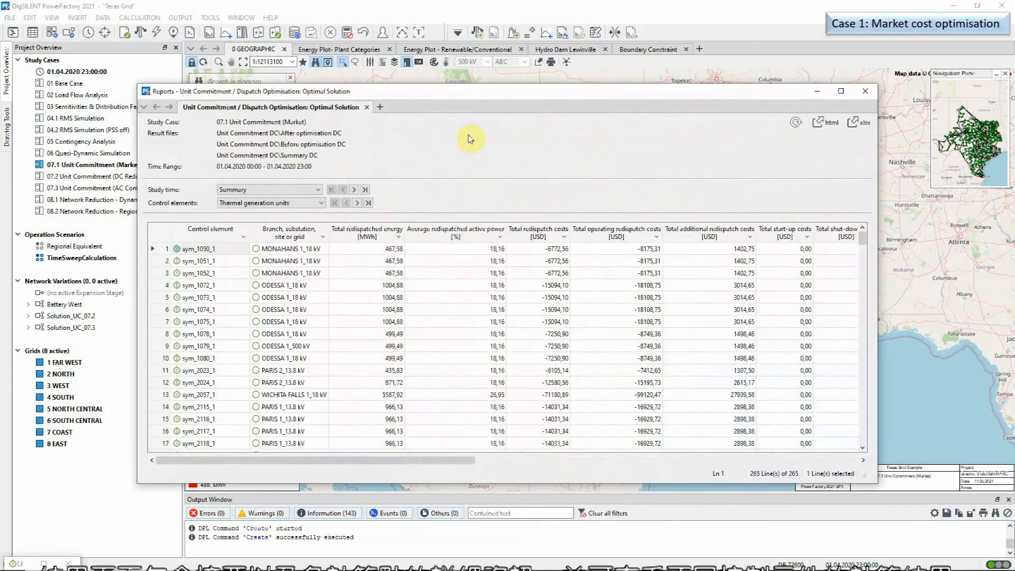
{"action": "left_click", "coordinate": [317, 190]}
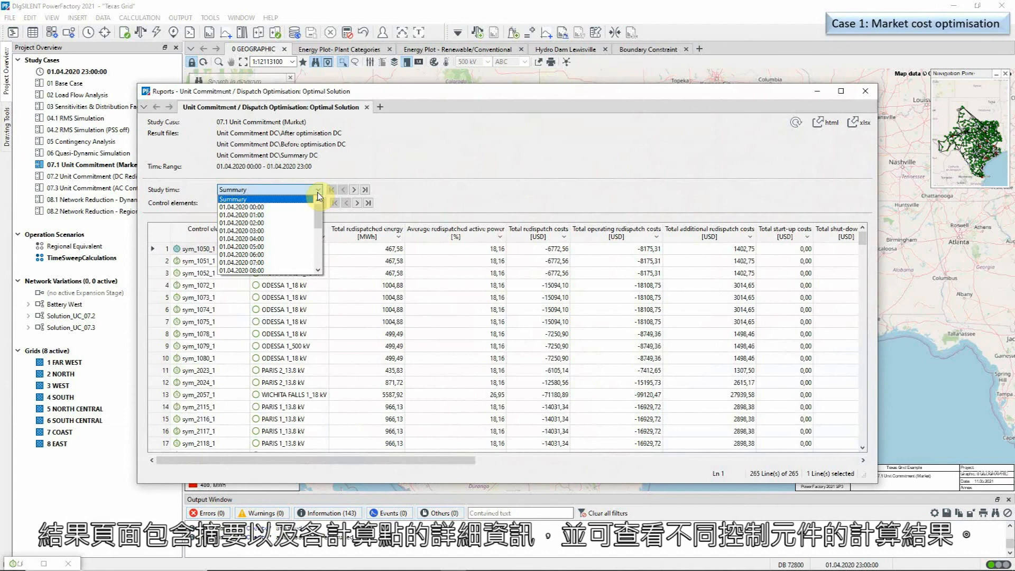
{"action": "left_click", "coordinate": [317, 193]}
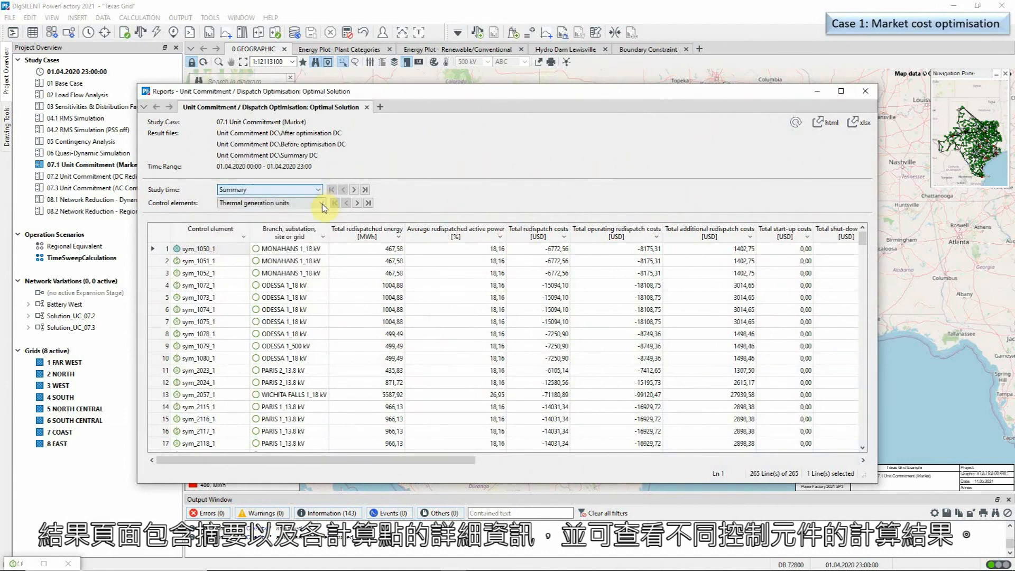
{"action": "left_click", "coordinate": [321, 203]}
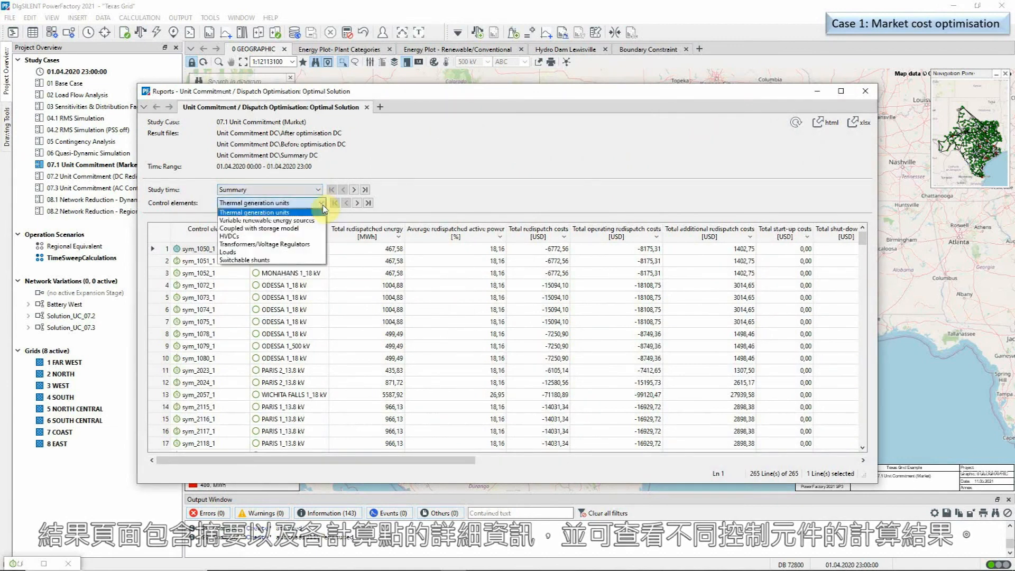
{"action": "left_click", "coordinate": [322, 205]}
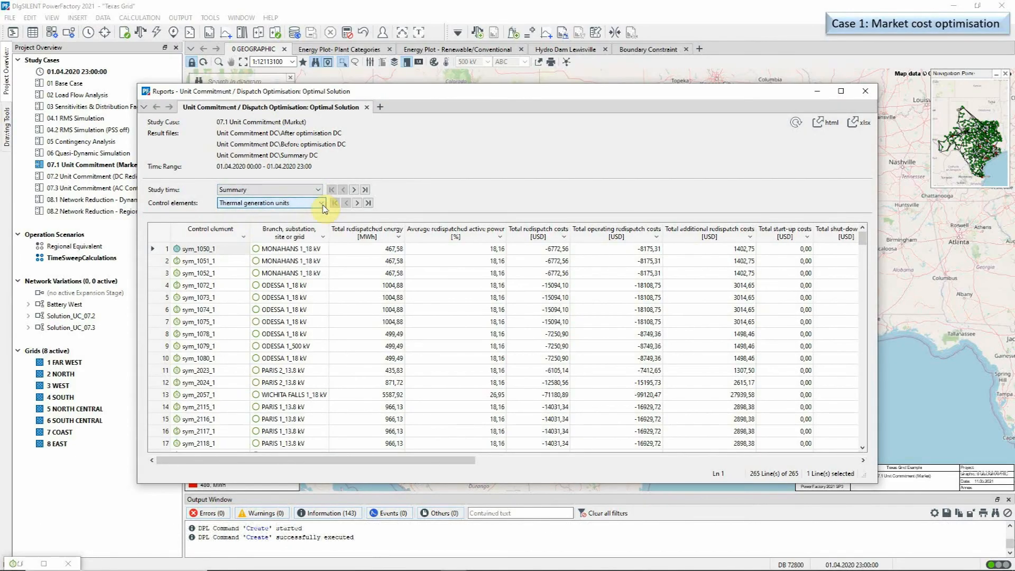
{"action": "left_click", "coordinate": [867, 93]}
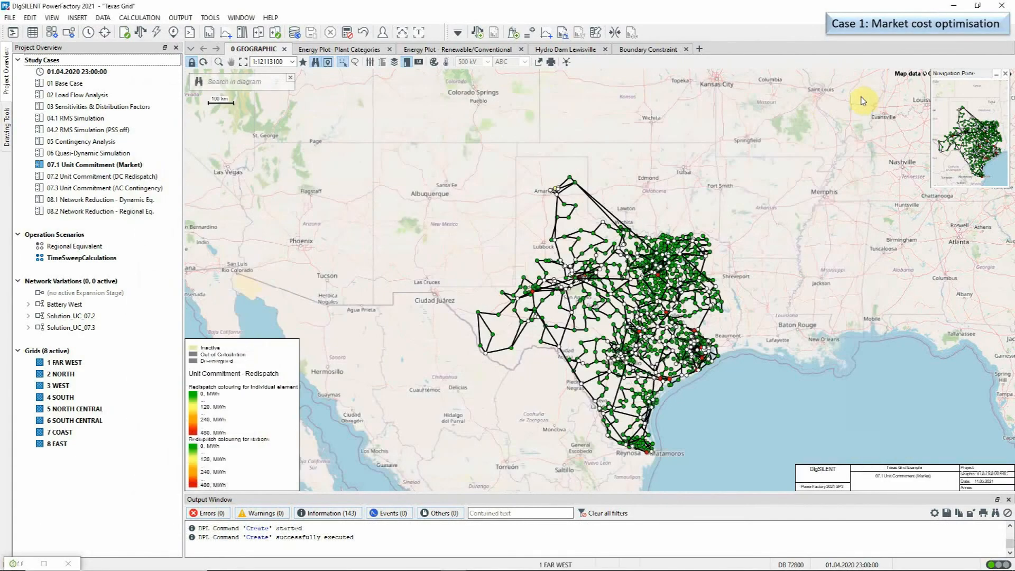
- Show the Energy Plot- Plant Categories plots, then the Boundary Constraint South Central plot
{"action": "left_click", "coordinate": [372, 51]}
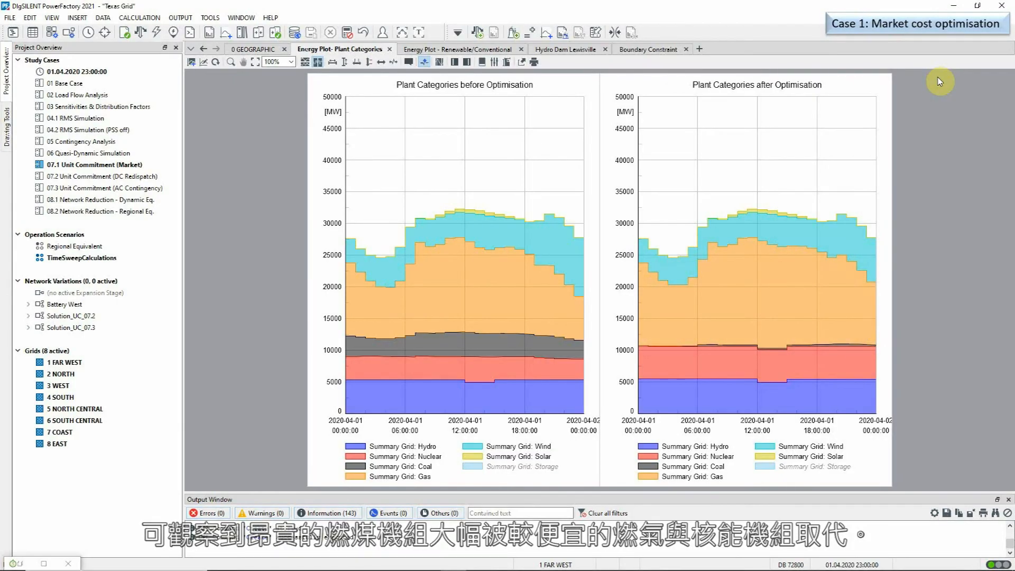
{"action": "left_click", "coordinate": [661, 52]}
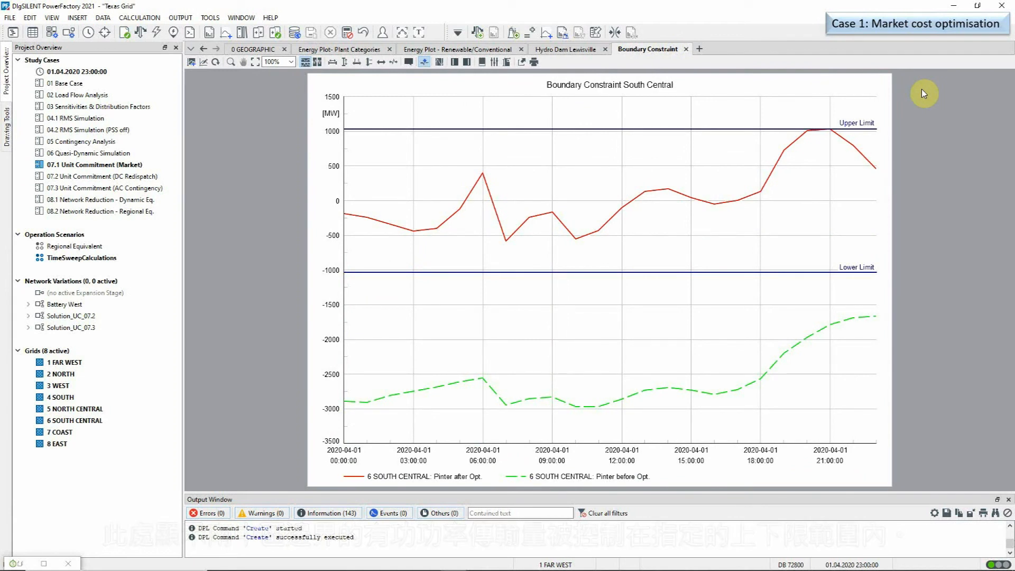
- Open Load Unit Commitment Results, set to assign time characteristics and create study case Solution_UC
{"action": "left_click", "coordinate": [614, 34]}
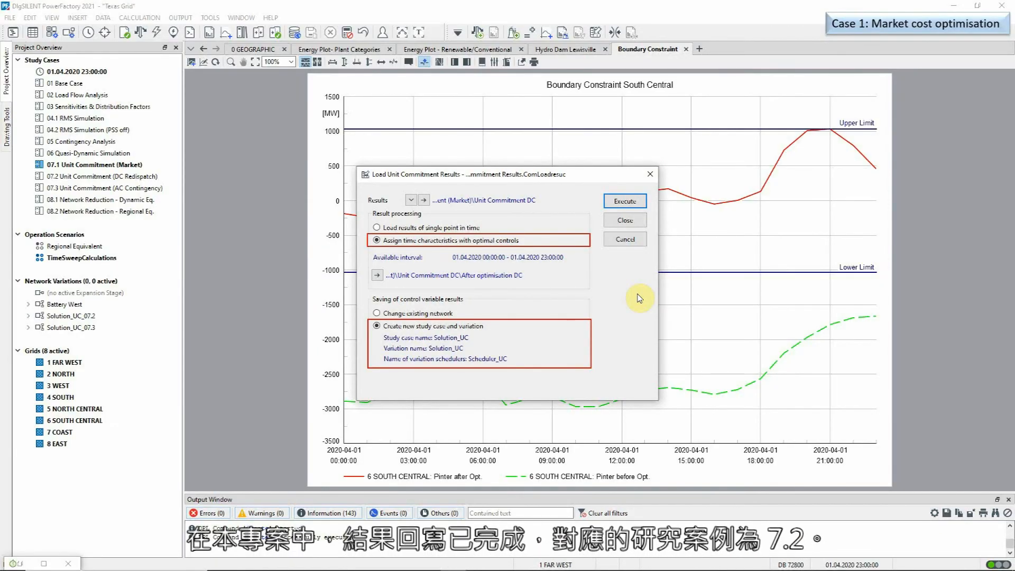
- Cancel the Load Unit Commitment Results dialog and bring up the DC Redispatch study case's options
{"action": "left_click", "coordinate": [641, 243]}
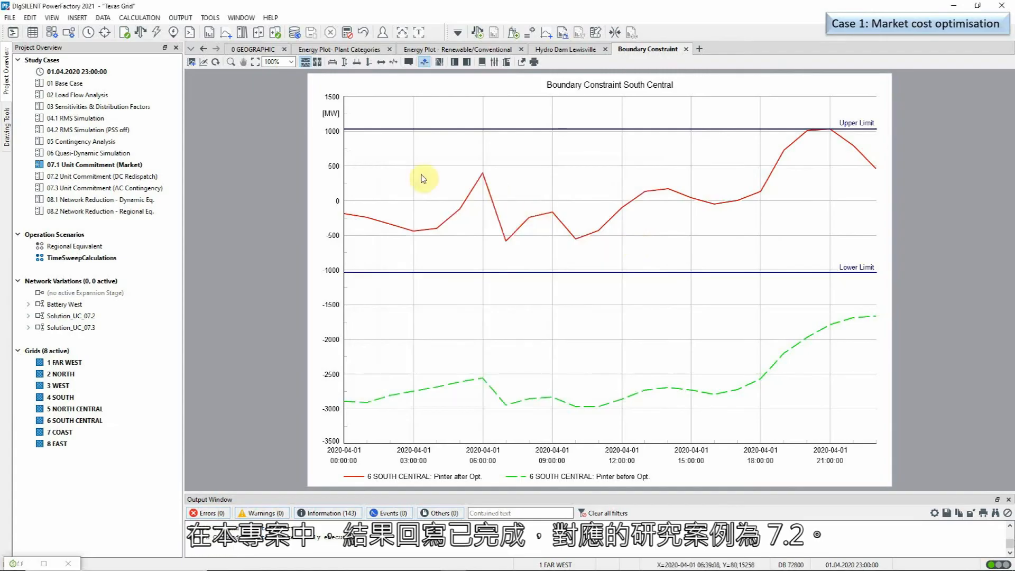
{"action": "right_click", "coordinate": [154, 178]}
- Activate study case 07.2 DC Redispatch and inspect sym_4161_1's stepped sym_4161_1_pgini dispatch profile
{"action": "left_click", "coordinate": [192, 208]}
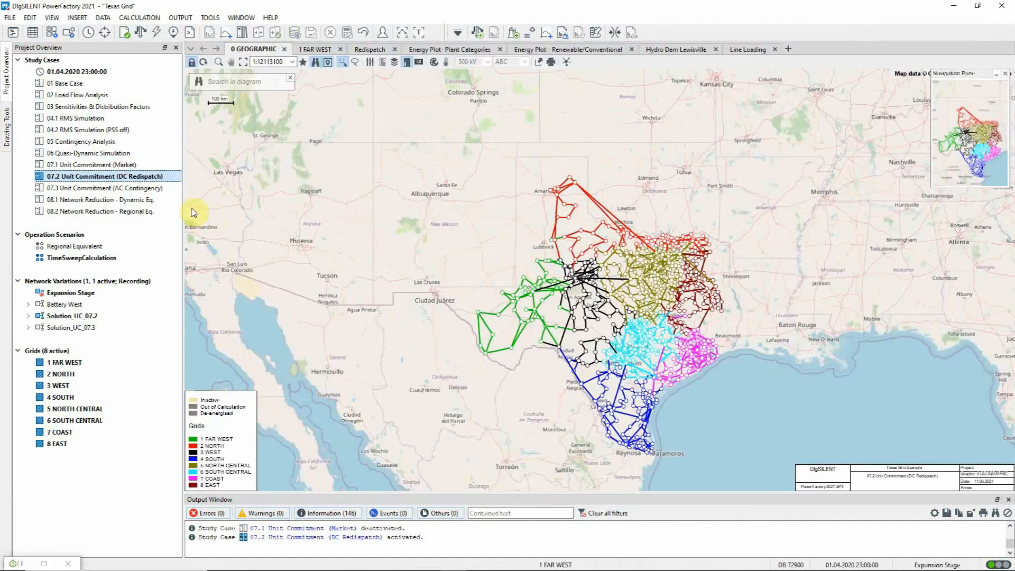
{"action": "left_click", "coordinate": [20, 563]}
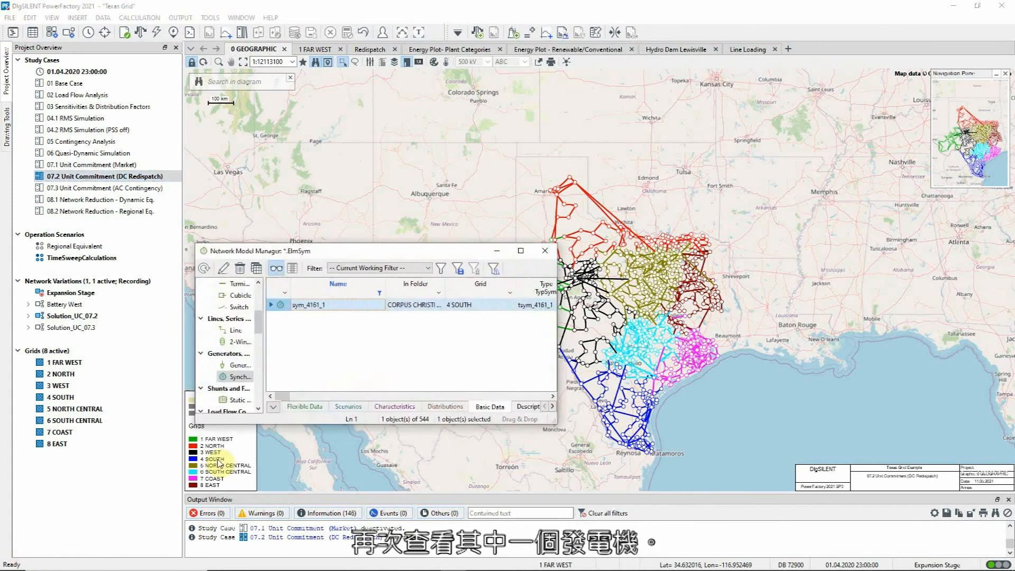
{"action": "double_click", "coordinate": [277, 306]}
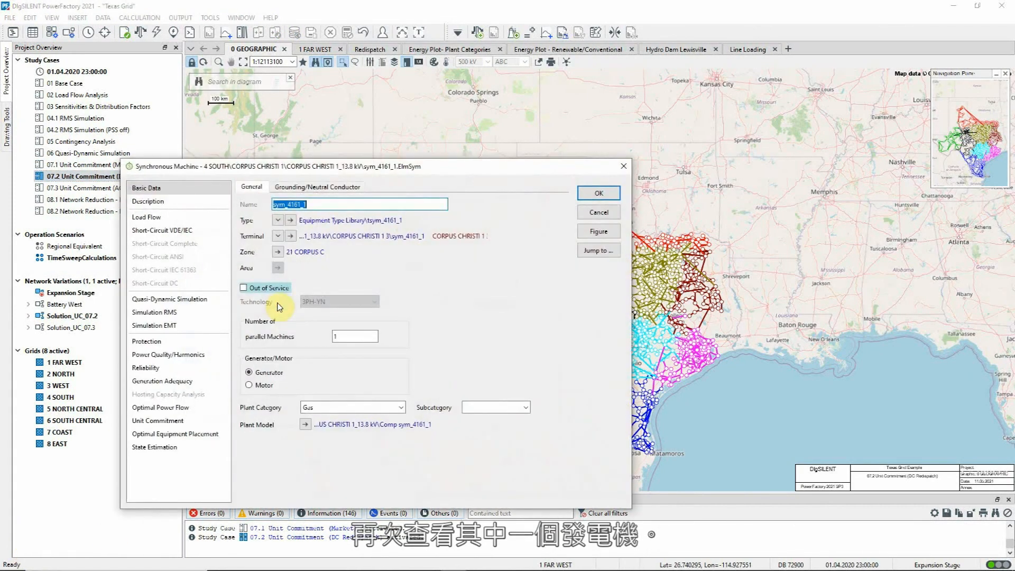
{"action": "left_click", "coordinate": [185, 218]}
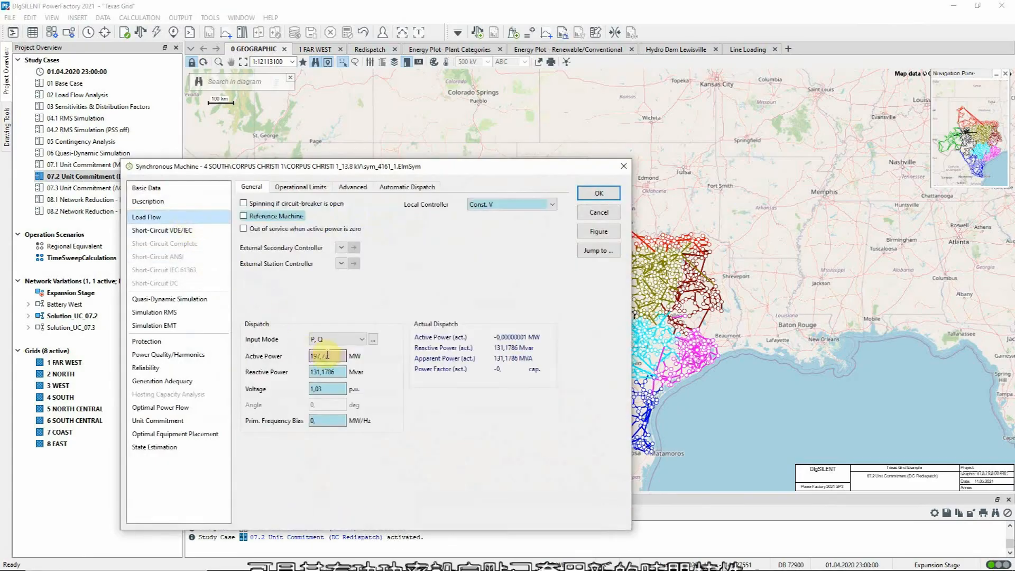
{"action": "right_click", "coordinate": [317, 355]}
{"action": "left_click", "coordinate": [349, 386]}
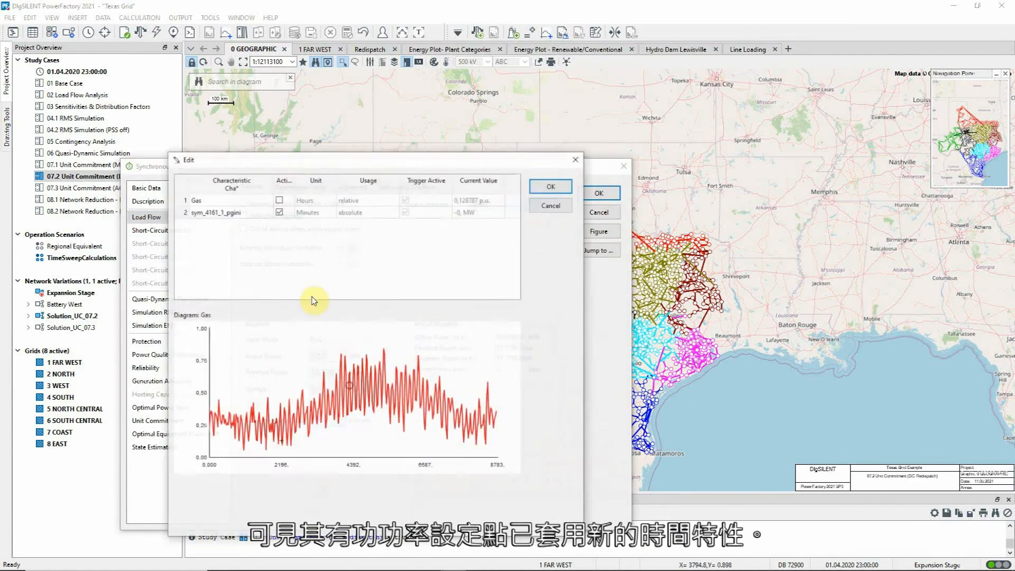
{"action": "left_click", "coordinate": [259, 214]}
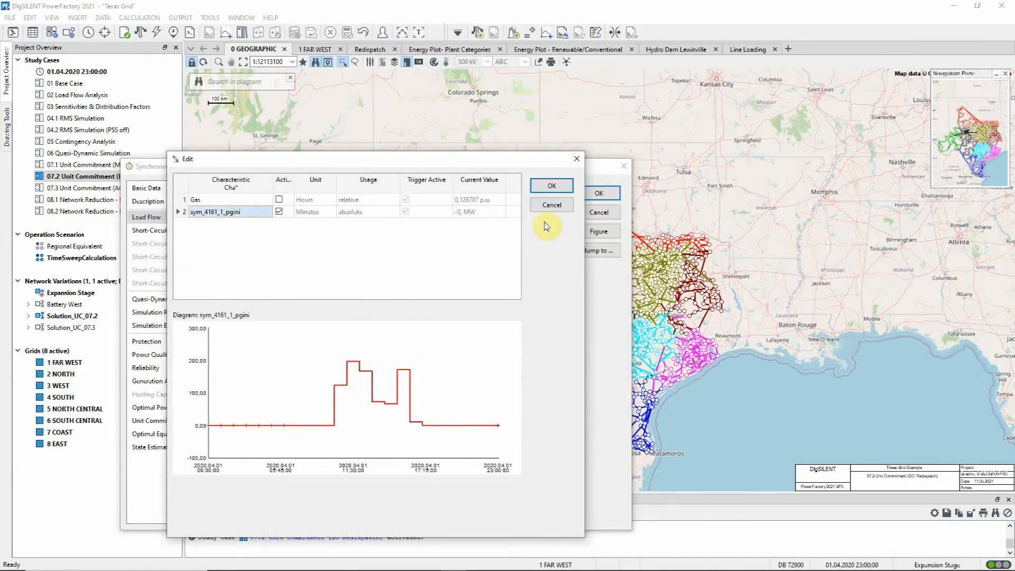
{"action": "left_click", "coordinate": [551, 205]}
- Close the generator and Network Model Manager, then open Unit Commitment / Dispatch Optimisation
{"action": "left_click", "coordinate": [590, 218]}
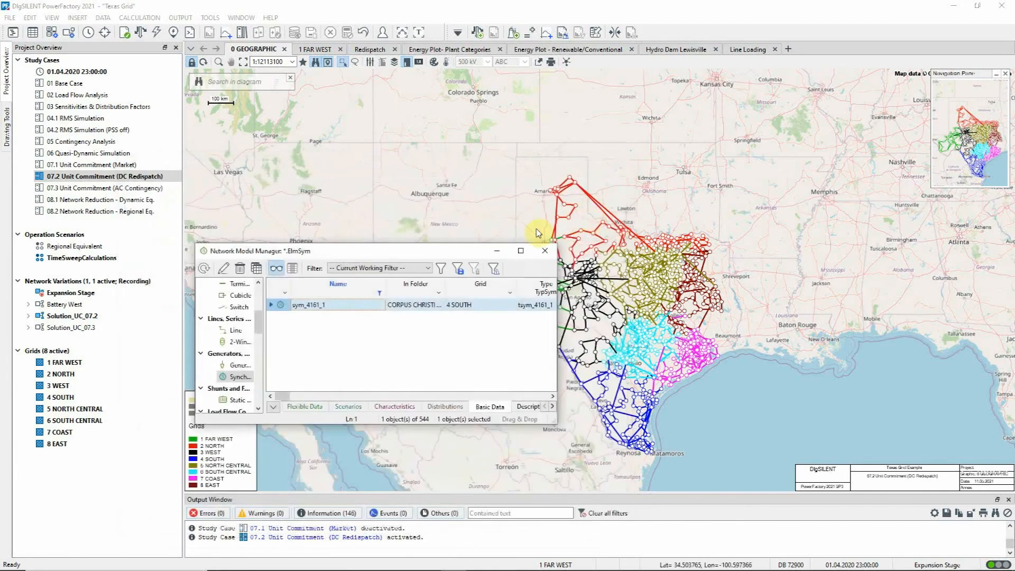
{"action": "left_click", "coordinate": [497, 252]}
{"action": "left_click", "coordinate": [513, 33]}
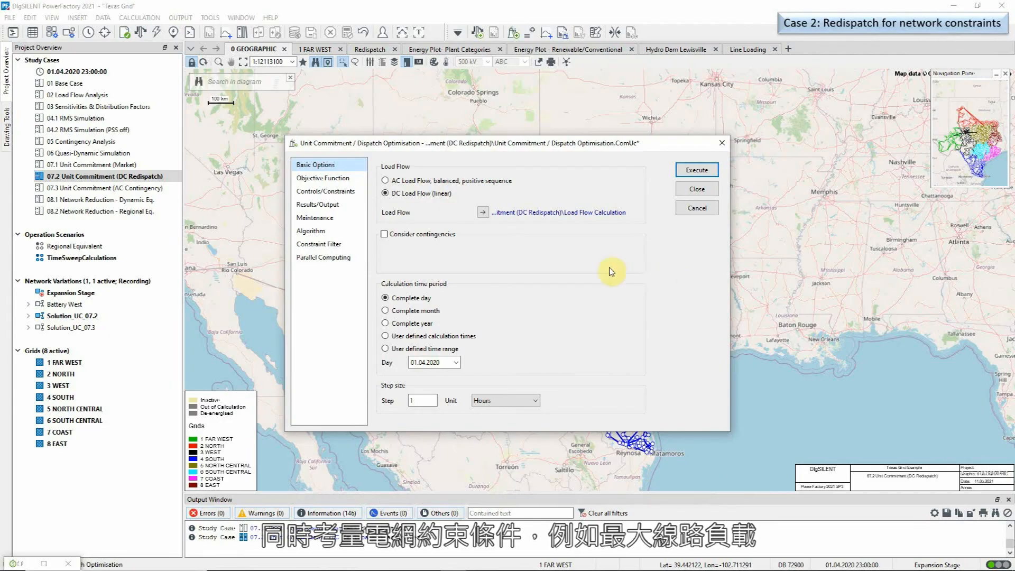
- Review the Controls/Constraints and Objective Function pages, then execute the DC redispatch optimisation
{"action": "left_click", "coordinate": [346, 192]}
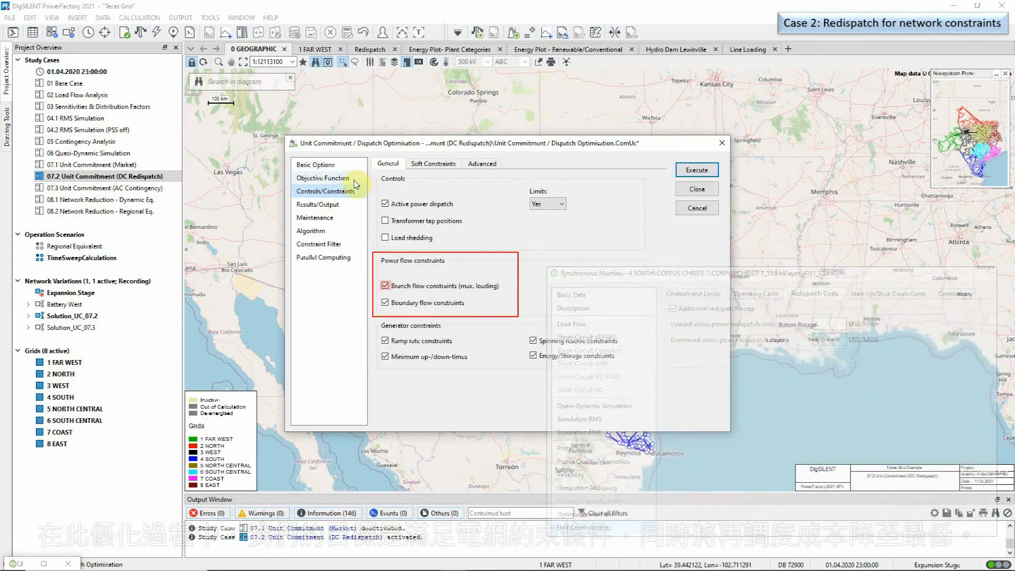
{"action": "left_click", "coordinate": [354, 179]}
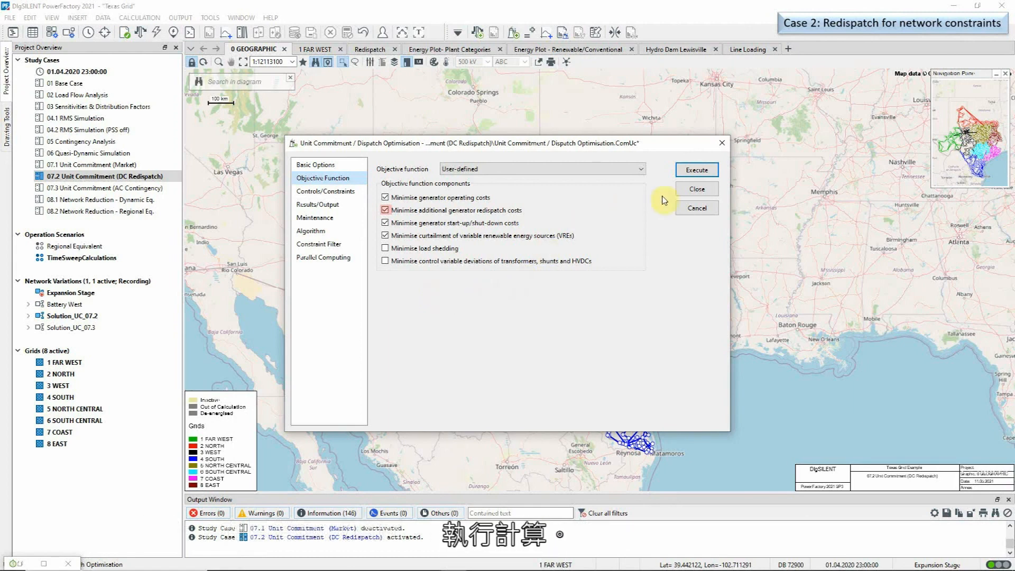
{"action": "left_click", "coordinate": [692, 170]}
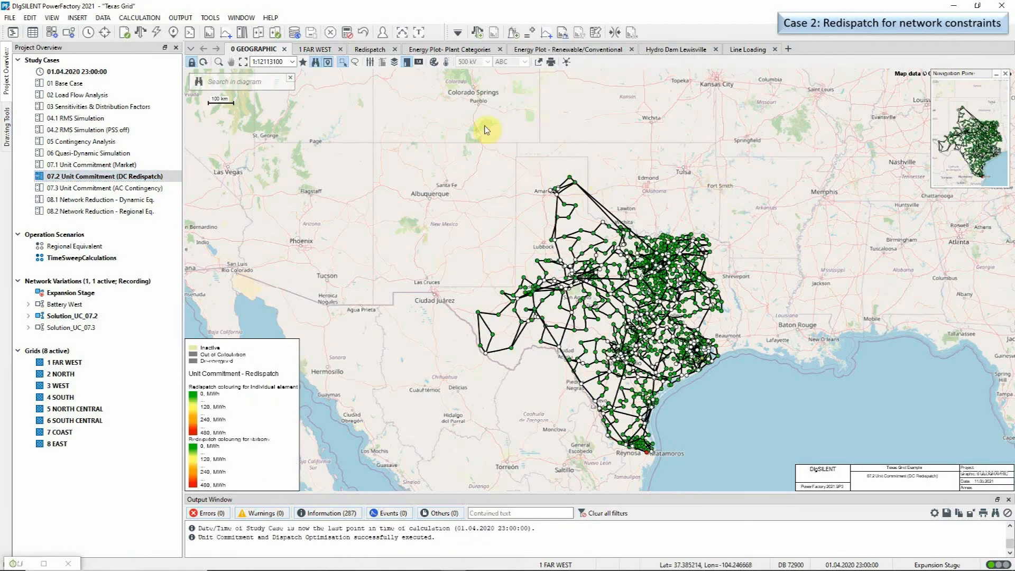
- View the Redispatch plots, then the Line Loading charts comparing before and after optimisation
{"action": "left_click", "coordinate": [373, 49]}
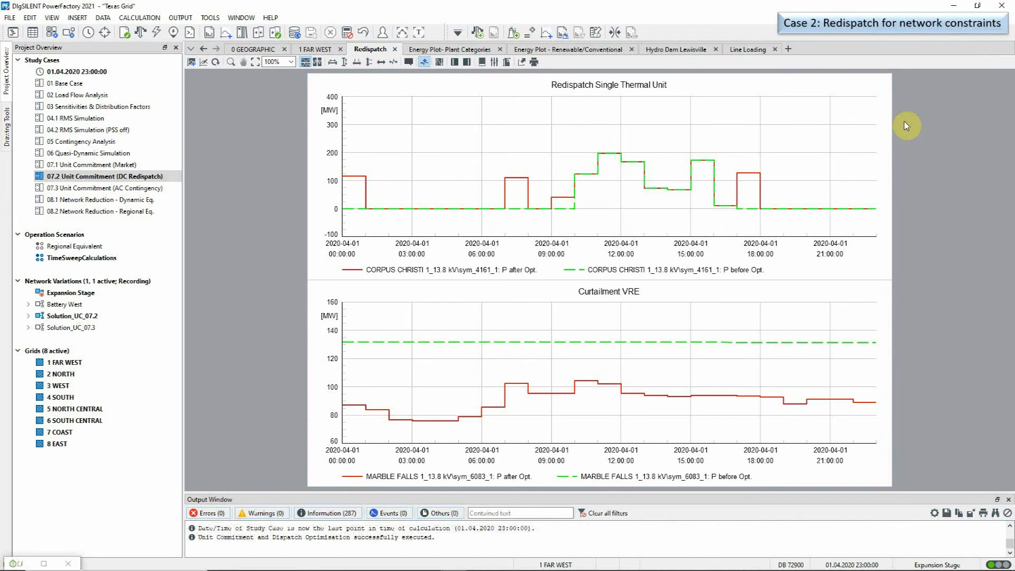
{"action": "left_click", "coordinate": [775, 49]}
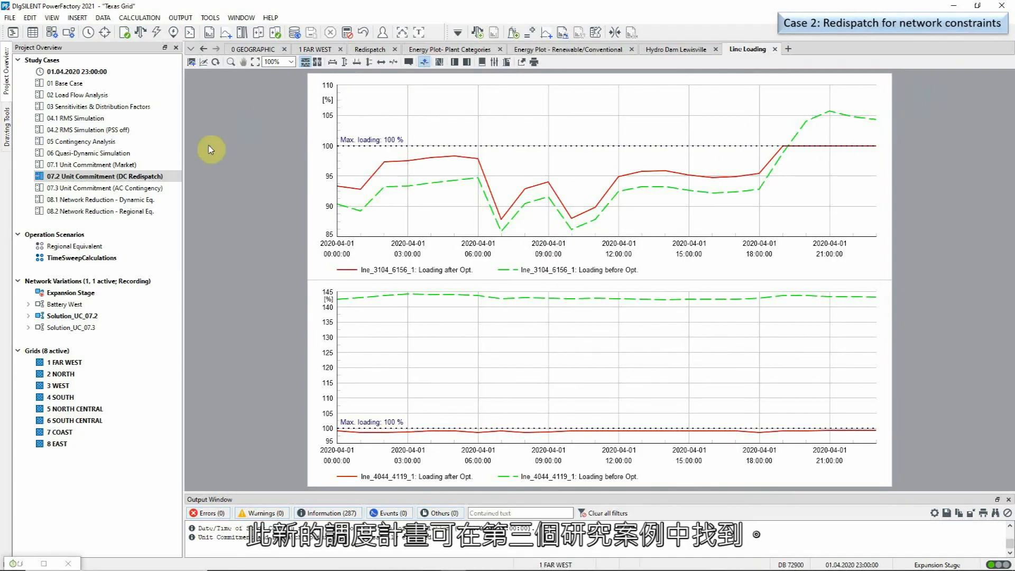
{"action": "right_click", "coordinate": [169, 190]}
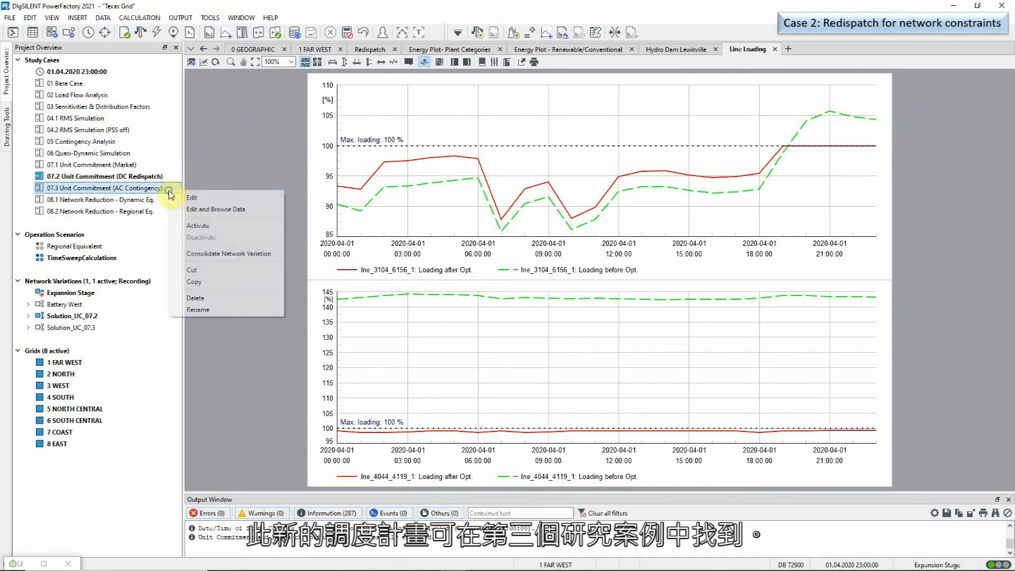
- Activate study case 07.3 Unit Commitment (AC Contingency) and open its AC-load-flow optimisation settings
{"action": "left_click", "coordinate": [205, 229]}
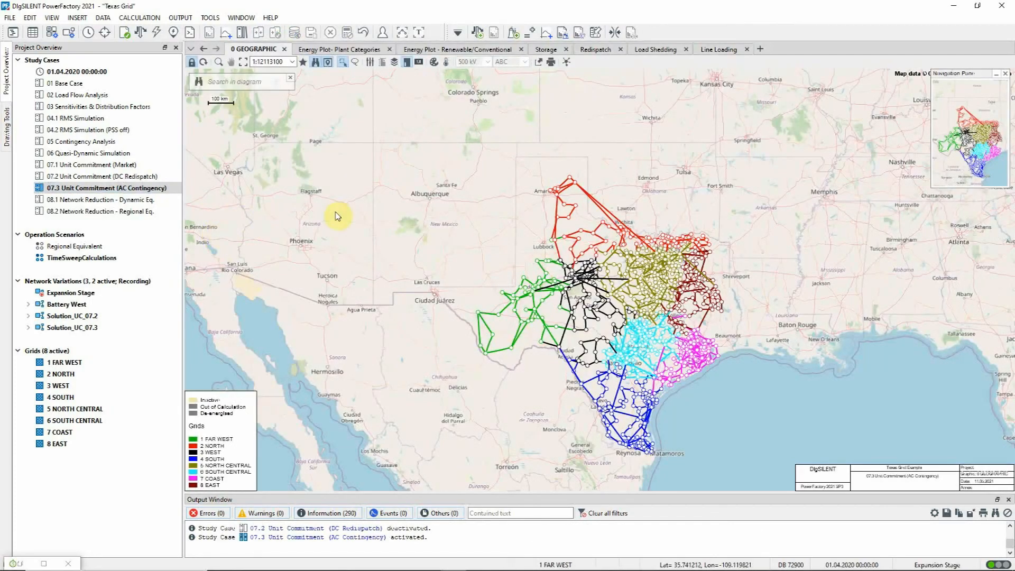
{"action": "left_click", "coordinate": [512, 32]}
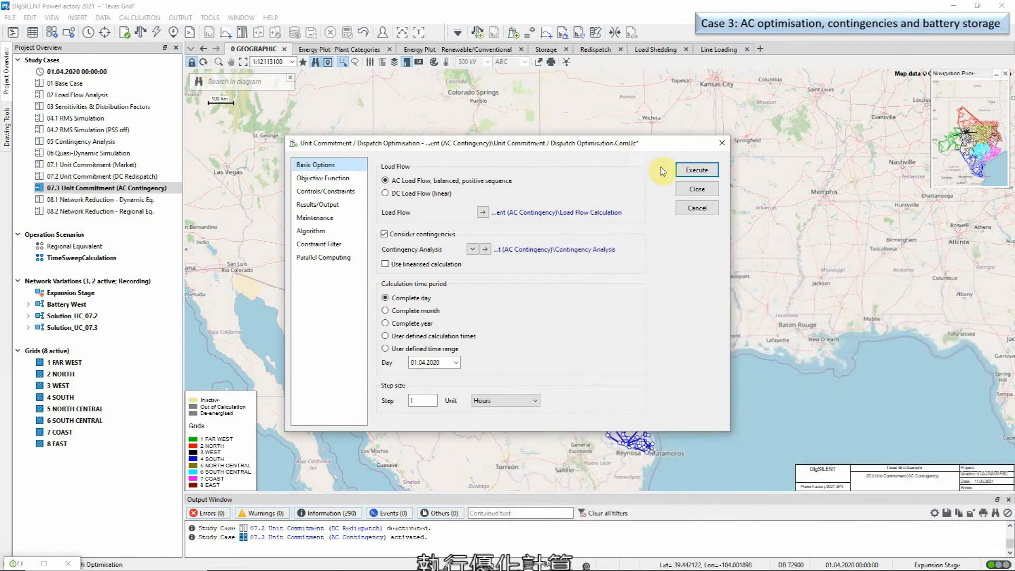
- Execute the AC-contingency unit commitment optimisation for 01.04.2020 in 1-hour steps
{"action": "left_click", "coordinate": [682, 174]}
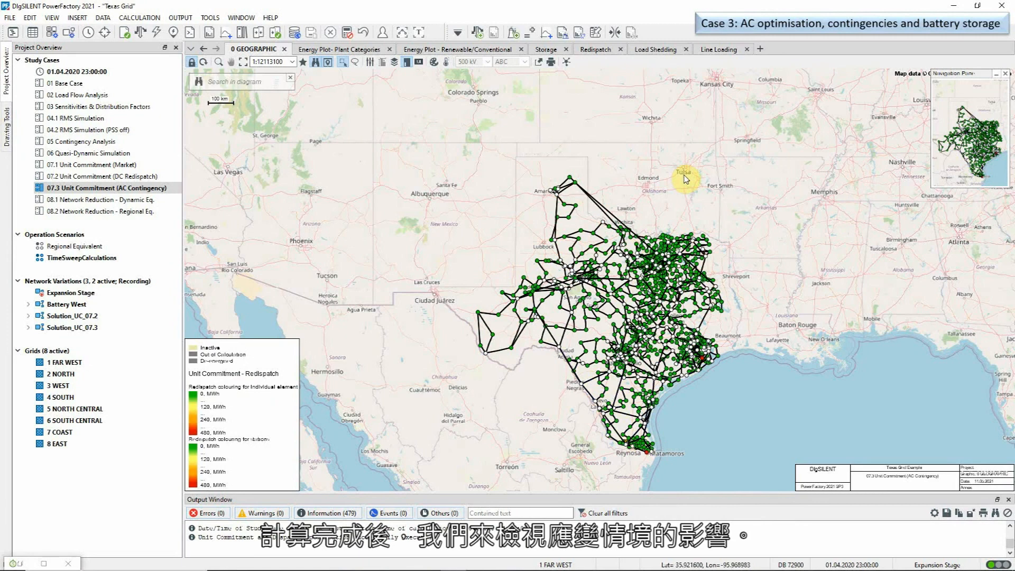
- Check the Line Loading chart, then view the Lewisville hydro and Battery West storage plots
{"action": "left_click", "coordinate": [719, 49]}
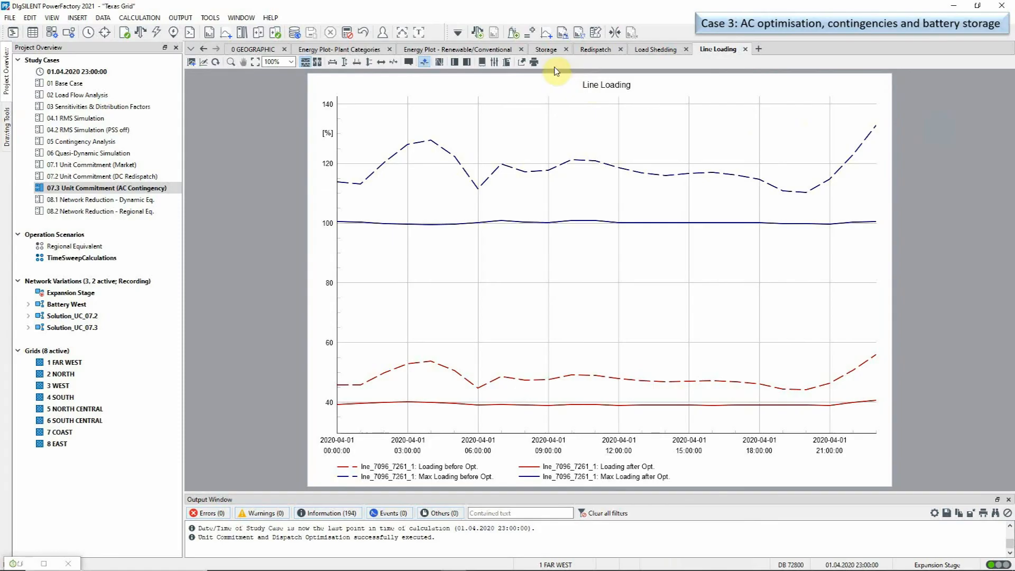
{"action": "left_click", "coordinate": [544, 49]}
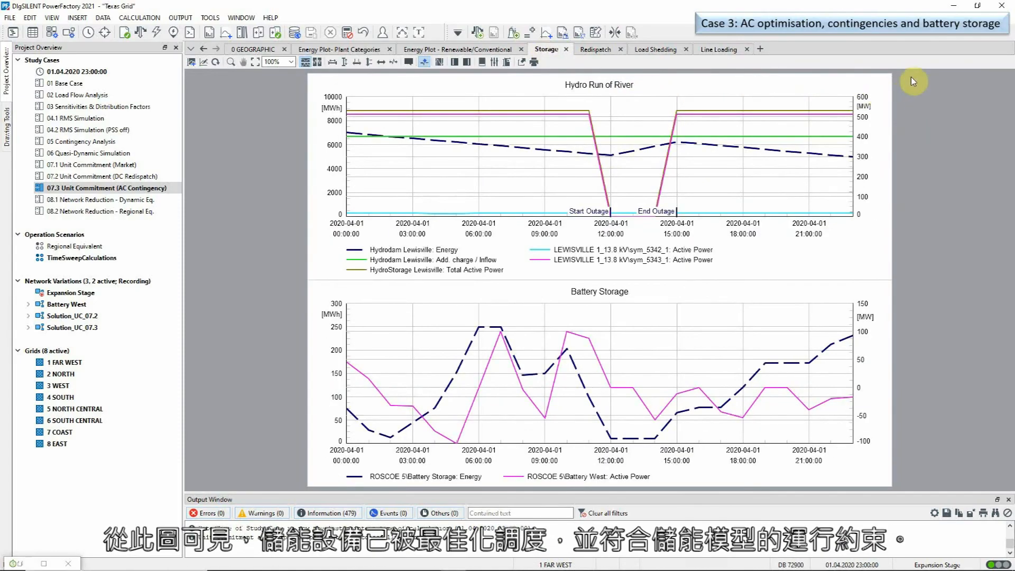
{"action": "double_click", "coordinate": [846, 341]}
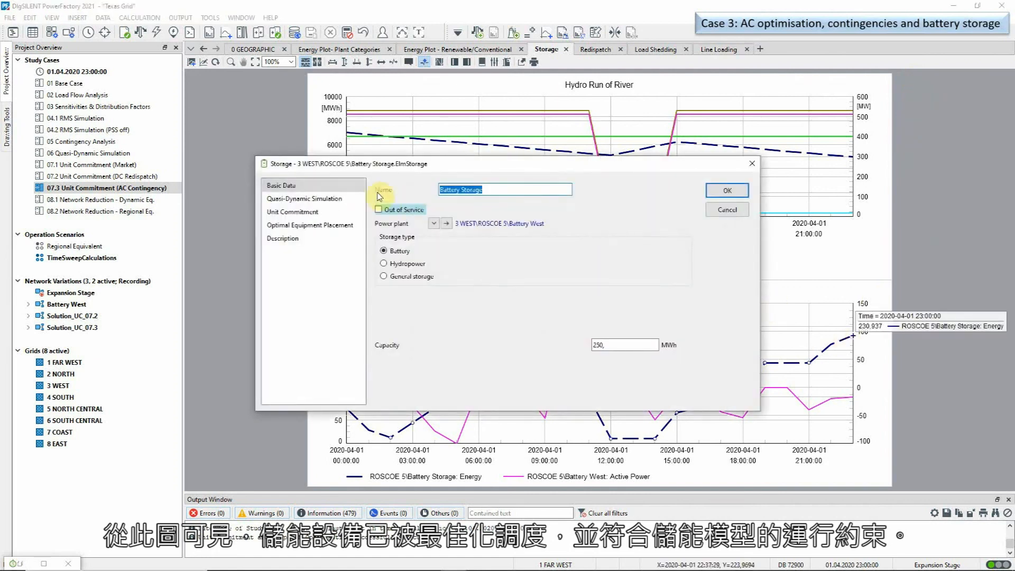
{"action": "left_click", "coordinate": [317, 211]}
{"action": "left_click_drag", "start_coordinate": [503, 169], "coordinate": [614, 36]}
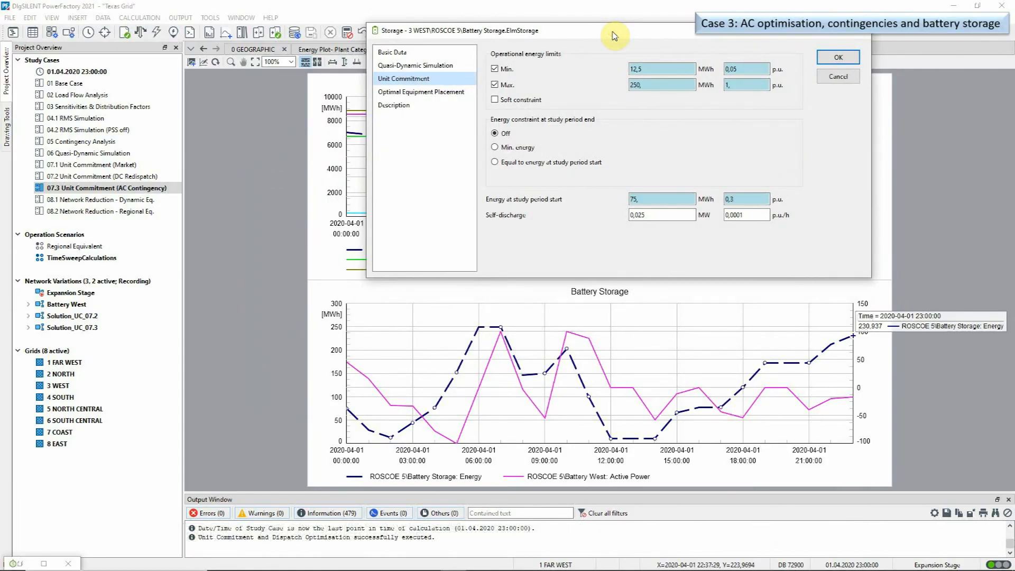
{"action": "left_click", "coordinate": [850, 78]}
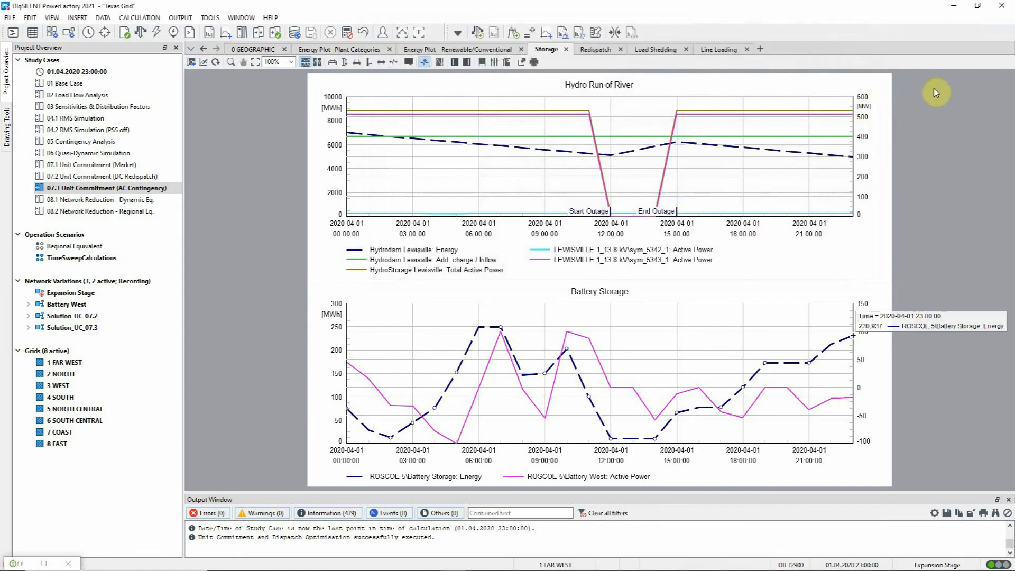